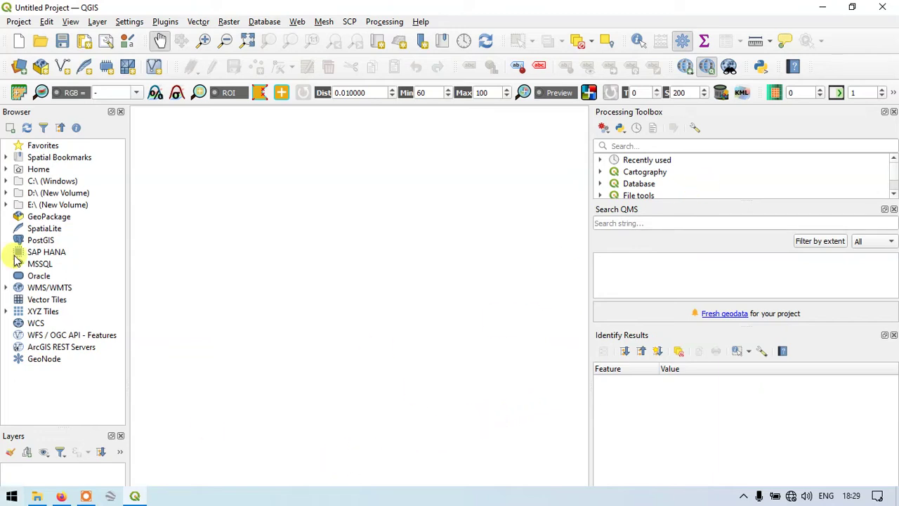
Step: Start a new temporary scratch layer from the Layer > Create Layer menu
left_click(97, 22)
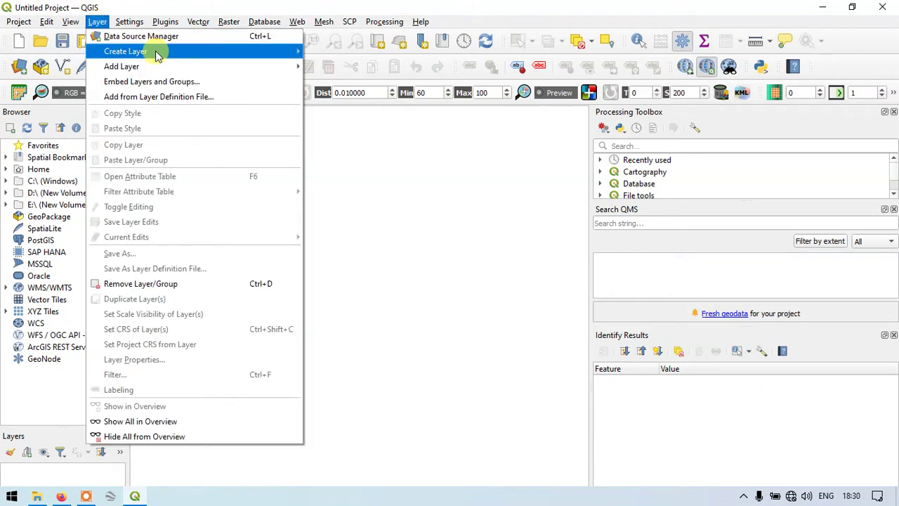
mouse_move(157, 56)
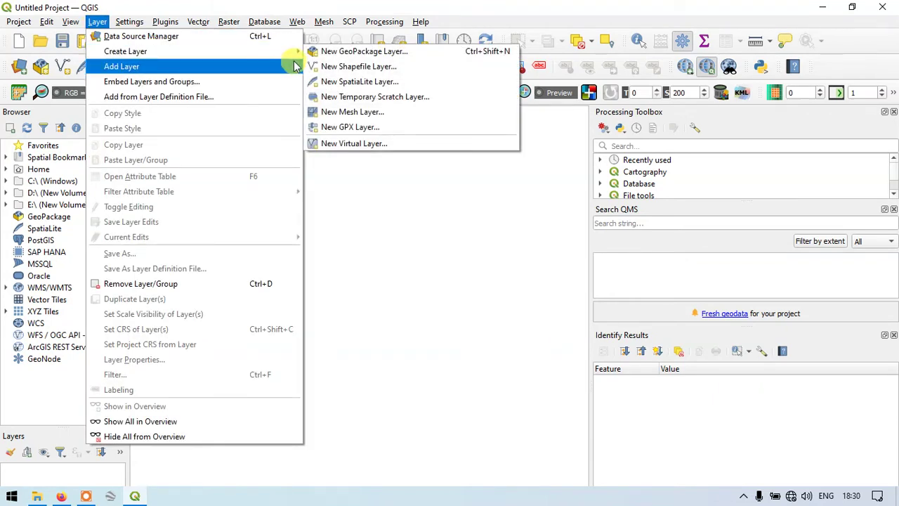
left_click(379, 98)
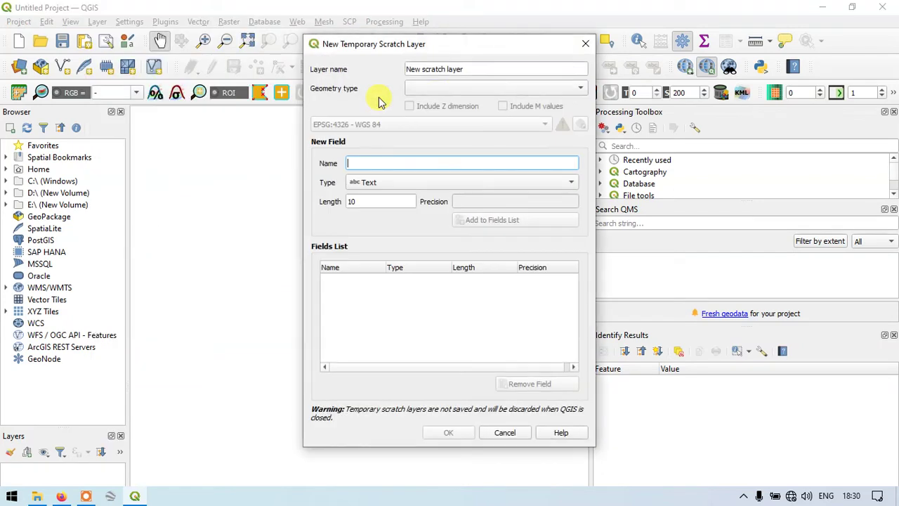
Step: Name the new scratch layer Demo_layer and set its geometry type to Point
left_click(474, 69)
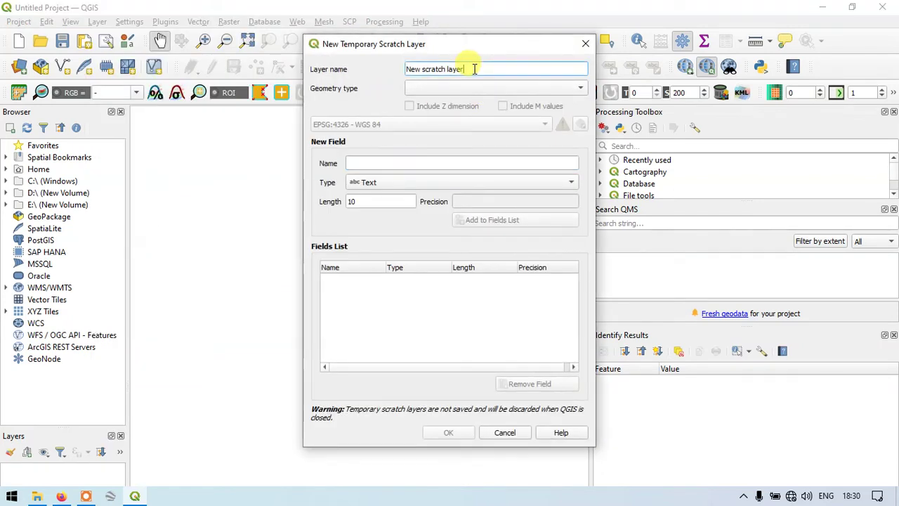
left_click_drag(474, 68, 373, 69)
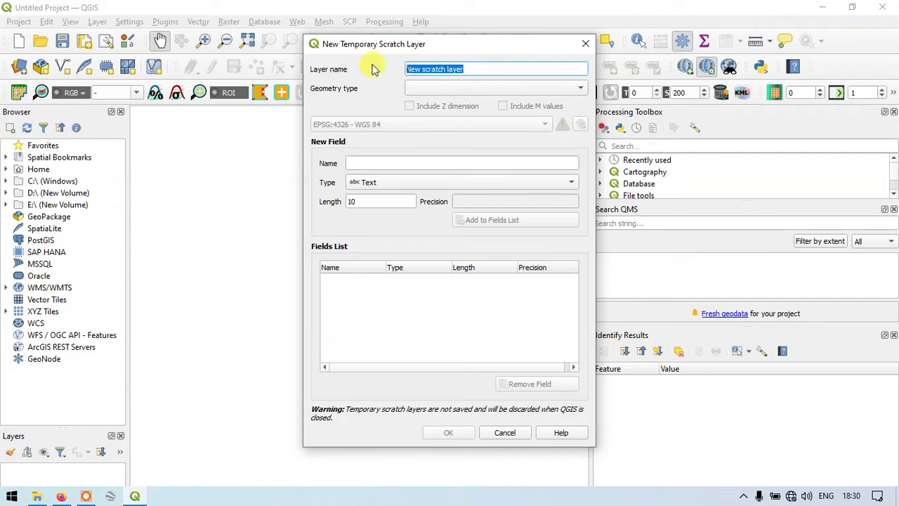
key("BackSpace")
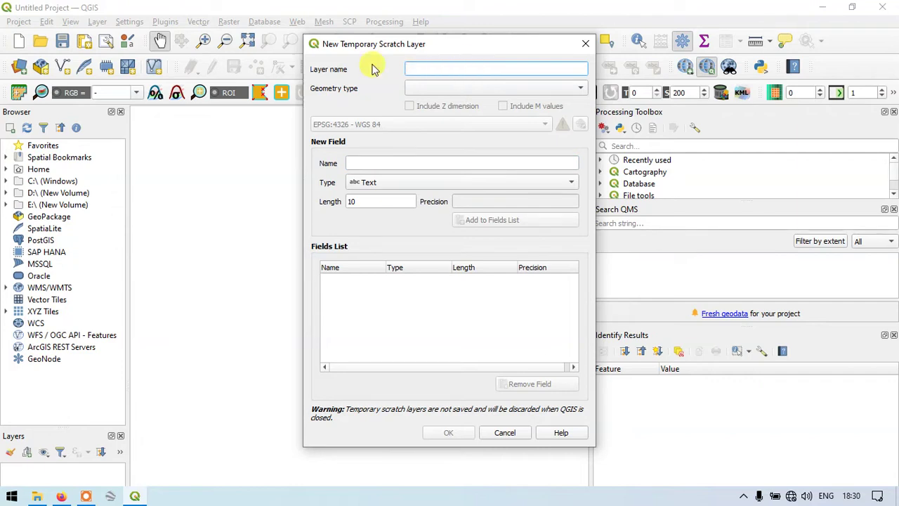
type("Demo_layer")
left_click(463, 91)
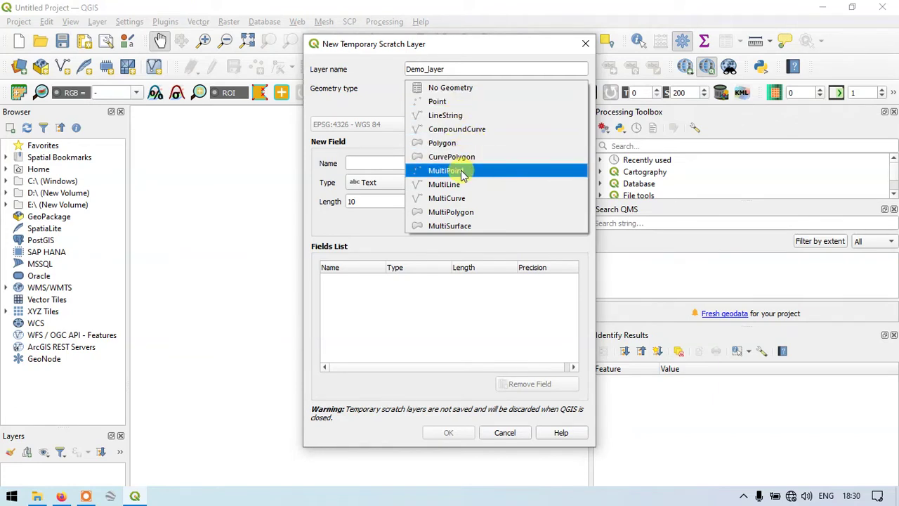
left_click(437, 103)
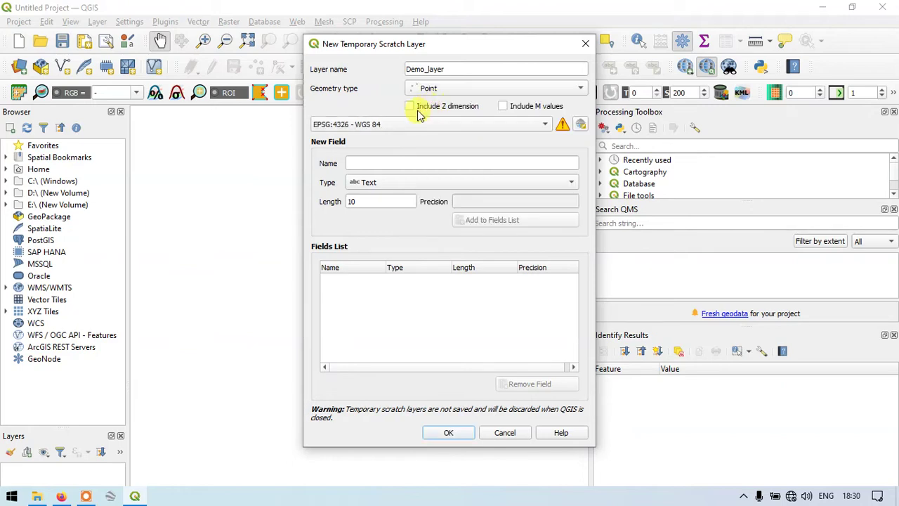
Step: Keep EPSG:4326 - WGS 84 as the CRS and create the layer
left_click(546, 124)
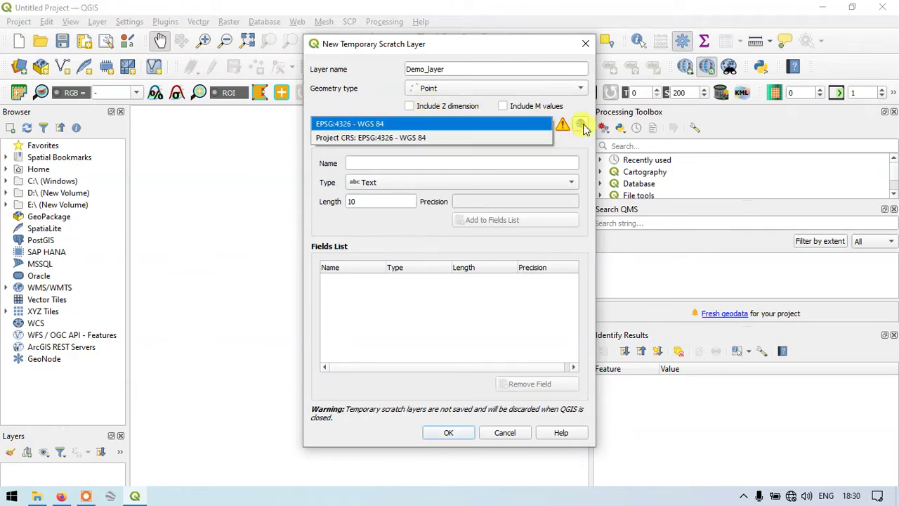
left_click(580, 124)
left_click(580, 124)
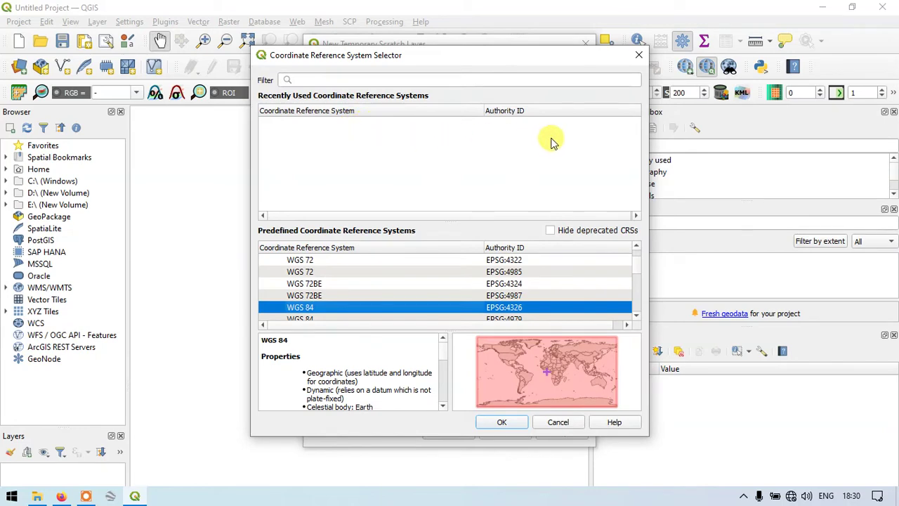
left_click(639, 56)
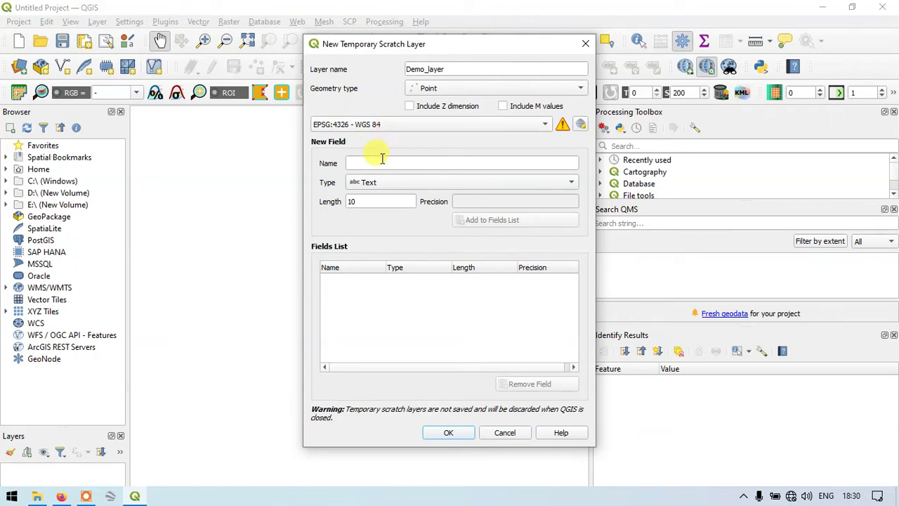
left_click(446, 431)
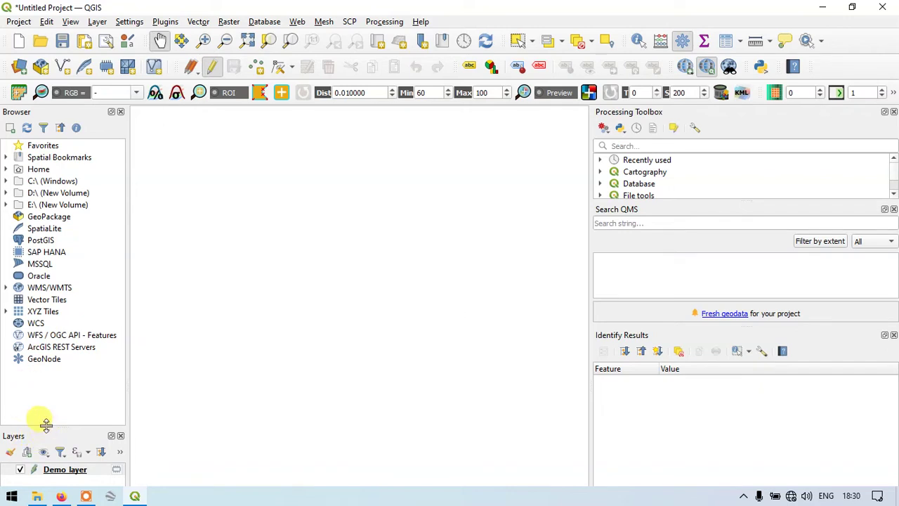
Step: Enlarge the Layers panel and open Demo_layer's Layer Properties on Symbology
left_click_drag(45, 427, 45, 233)
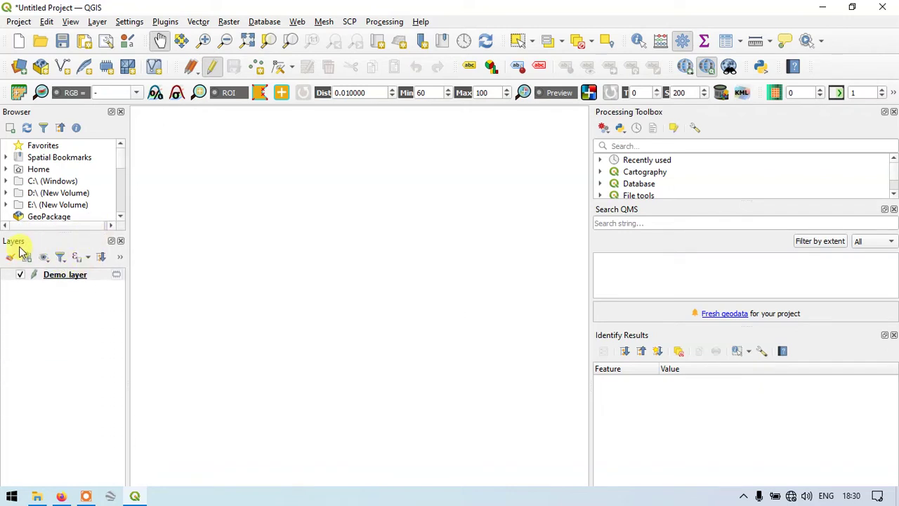
left_click(73, 278)
double_click(73, 275)
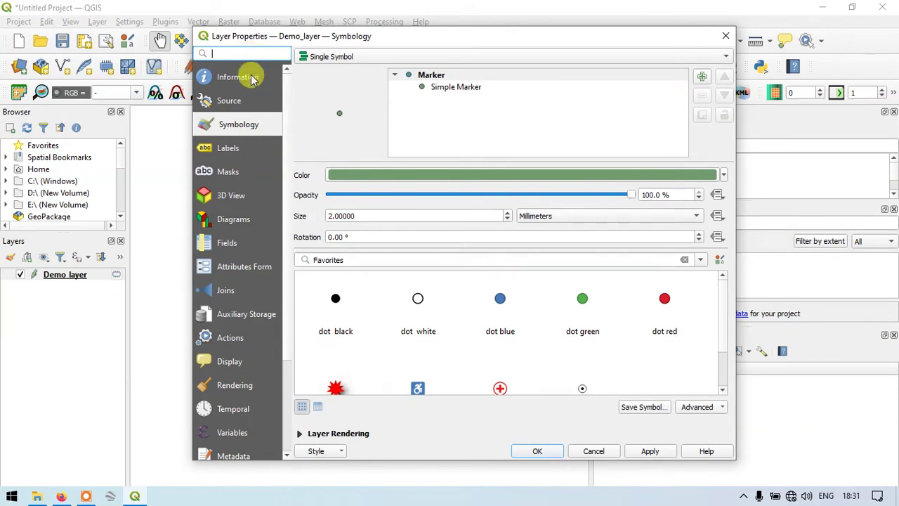
Step: Browse Demo_layer's Source, Labels, Symbology and Information pages, then close Layer Properties
left_click(243, 102)
left_click(235, 144)
left_click(239, 124)
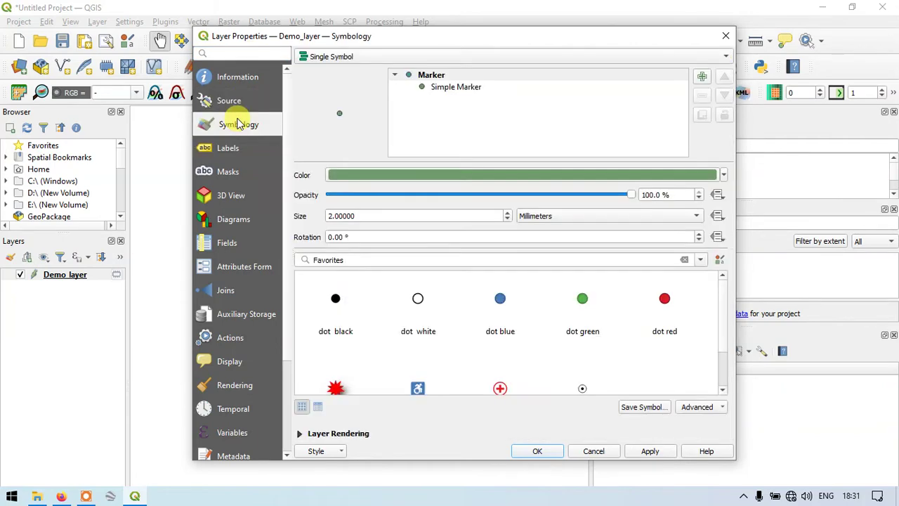
left_click(236, 76)
scroll(238, 432, "down", 2)
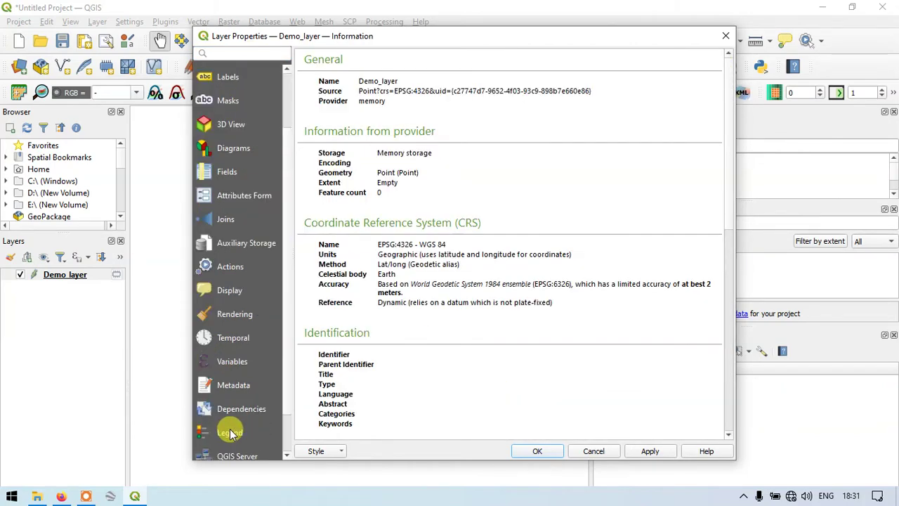
scroll(248, 266, "up", 2)
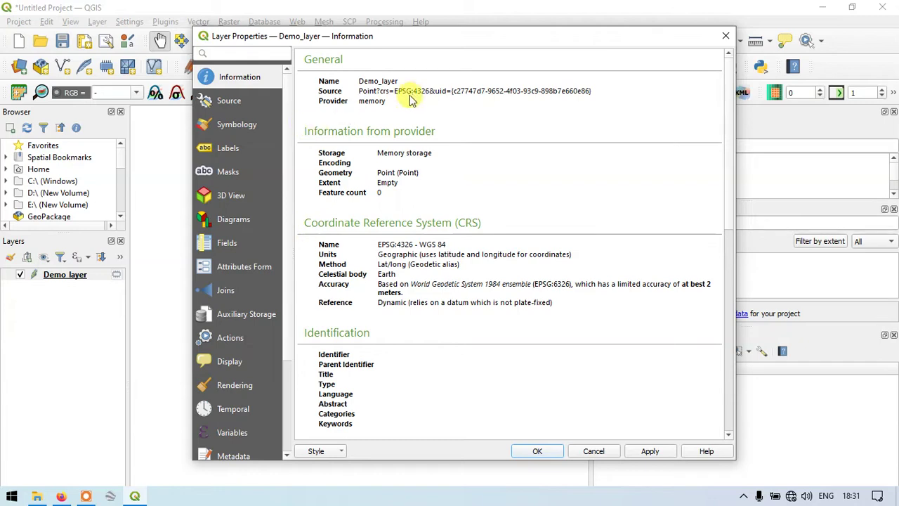
left_click(538, 451)
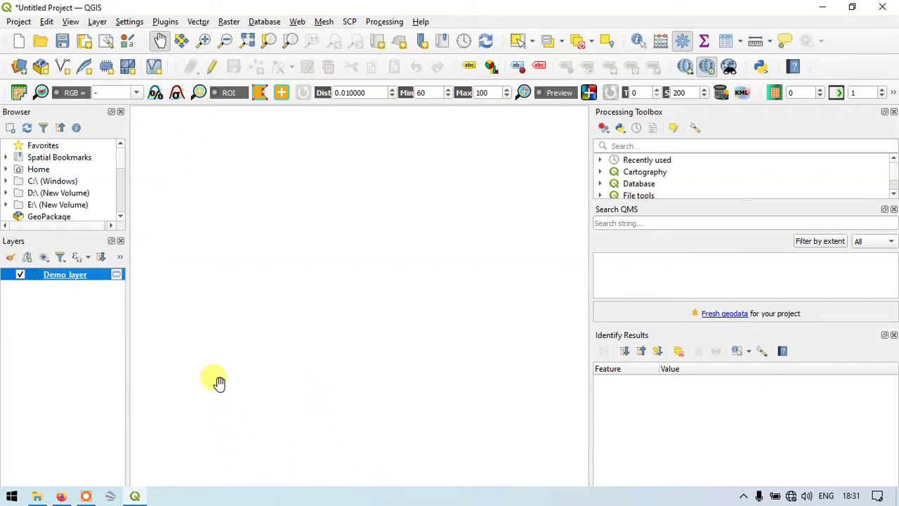
Step: Toggle editing on Demo_layer and activate the Add Point Feature tool
left_click(213, 70)
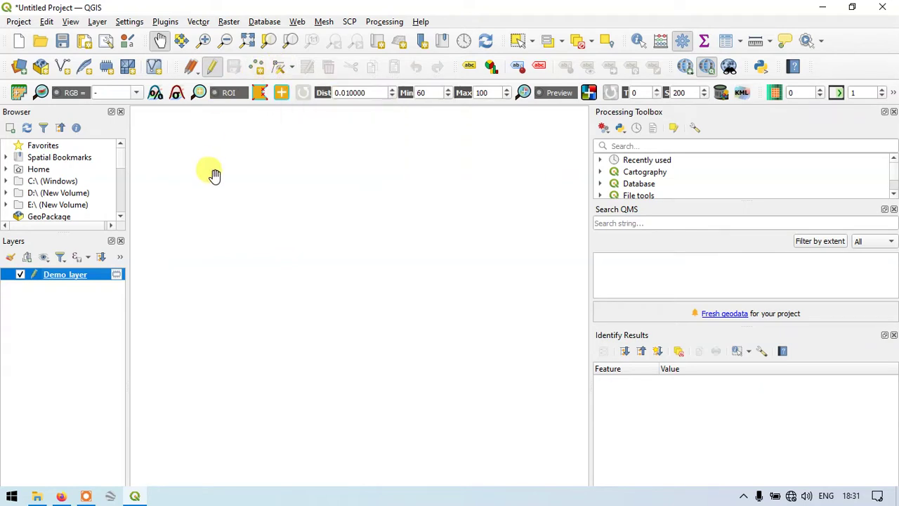
left_click(257, 66)
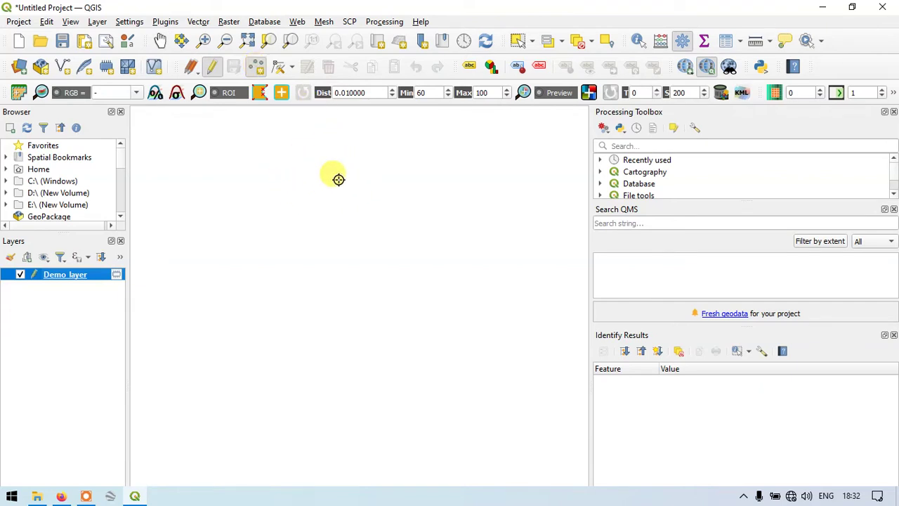
Step: Place nine points around the map centre, then open the attribute table showing 9 features
left_click(314, 215)
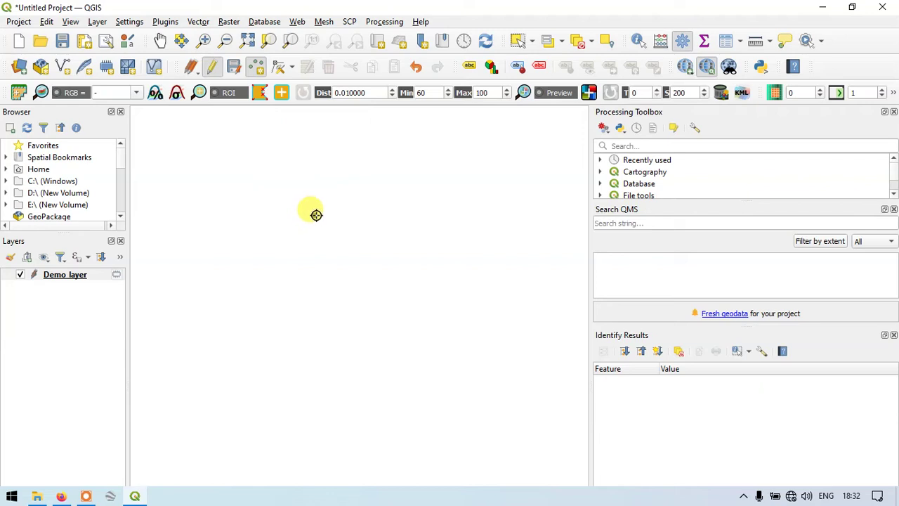
left_click(365, 181)
left_click(462, 227)
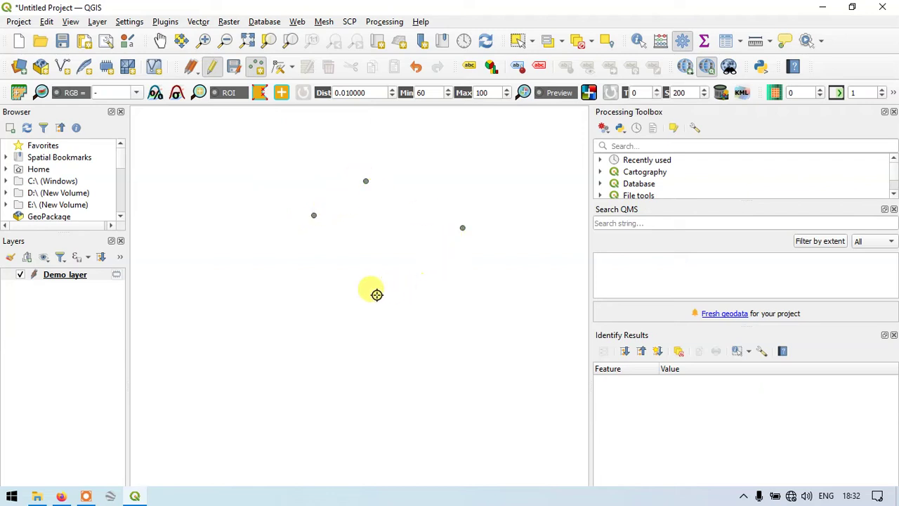
left_click(375, 236)
left_click(306, 280)
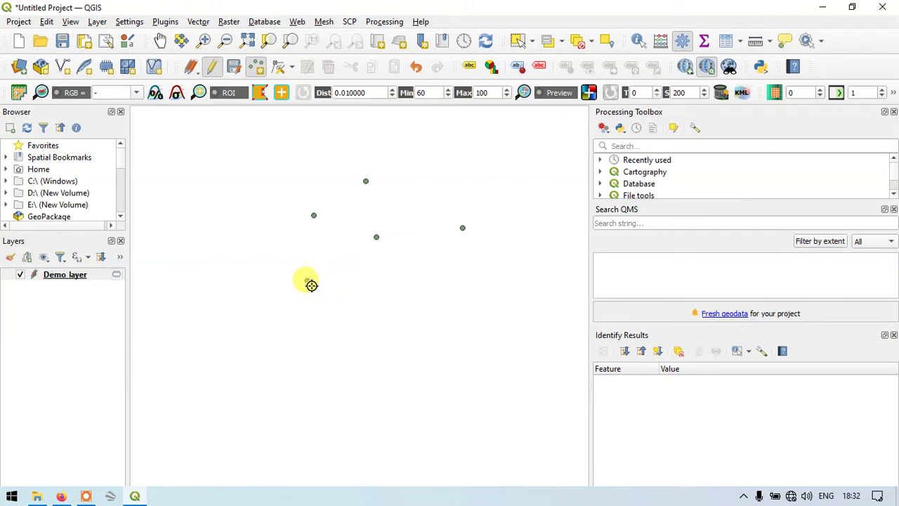
left_click(415, 299)
left_click(338, 317)
left_click(261, 258)
left_click(459, 295)
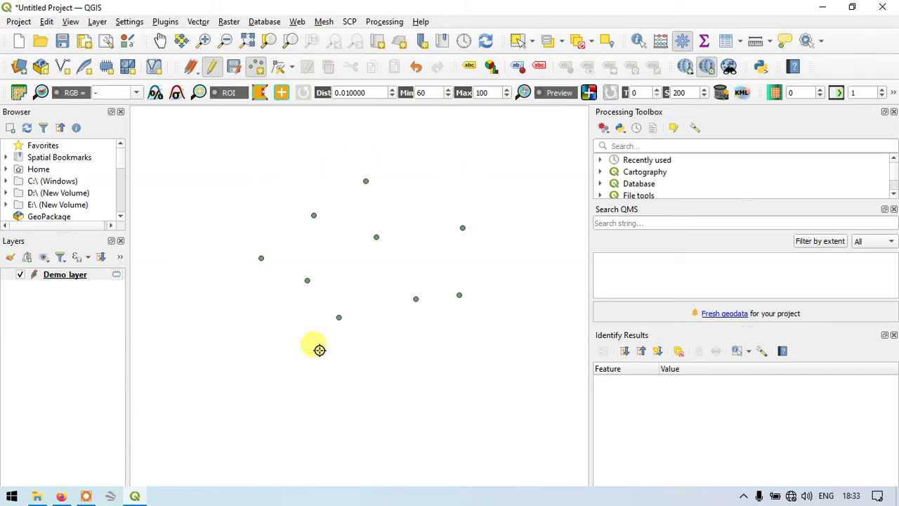
left_click(363, 180)
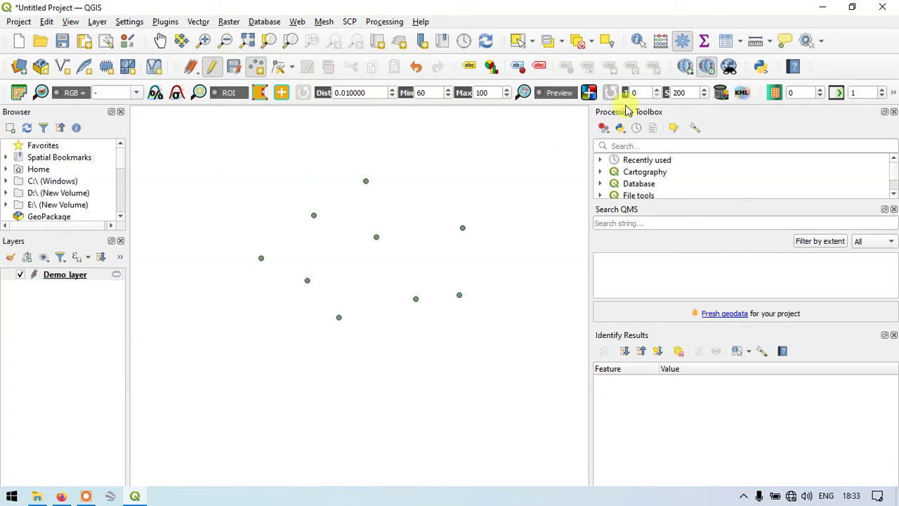
left_click(724, 44)
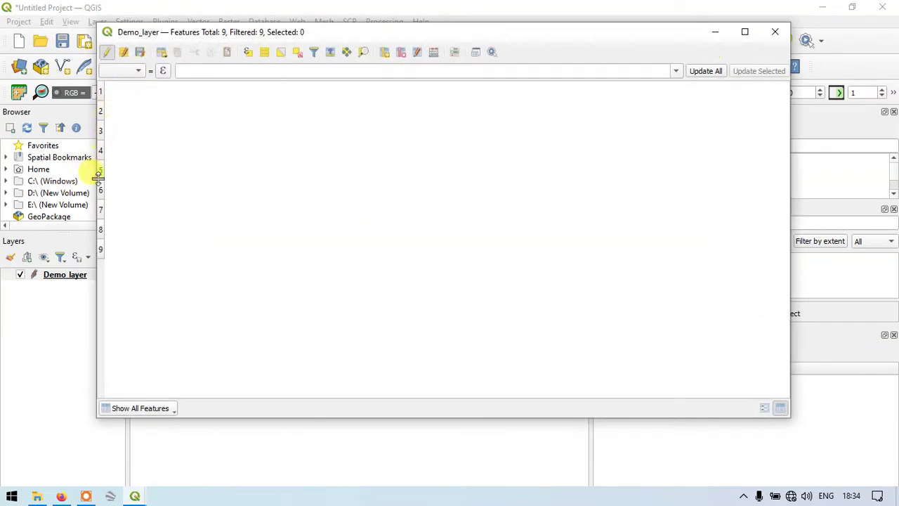
left_click_drag(365, 32, 344, 370)
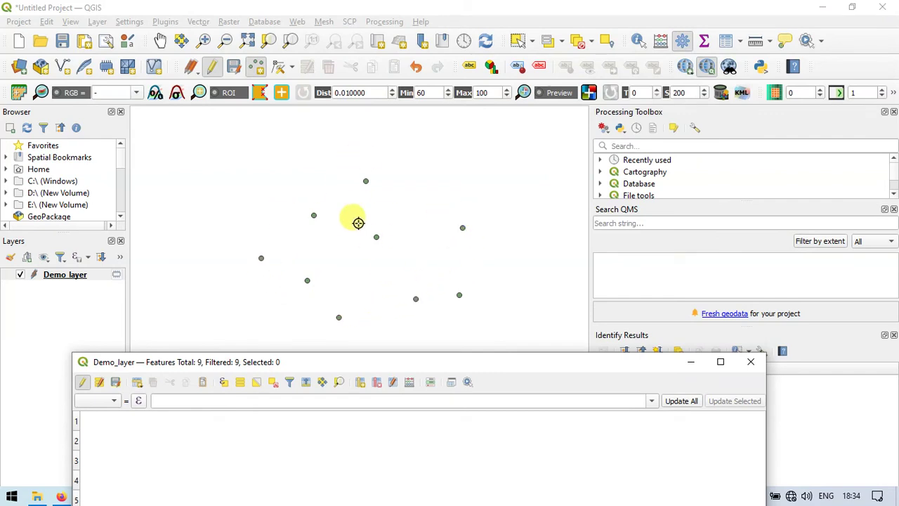
left_click_drag(400, 365, 397, 56)
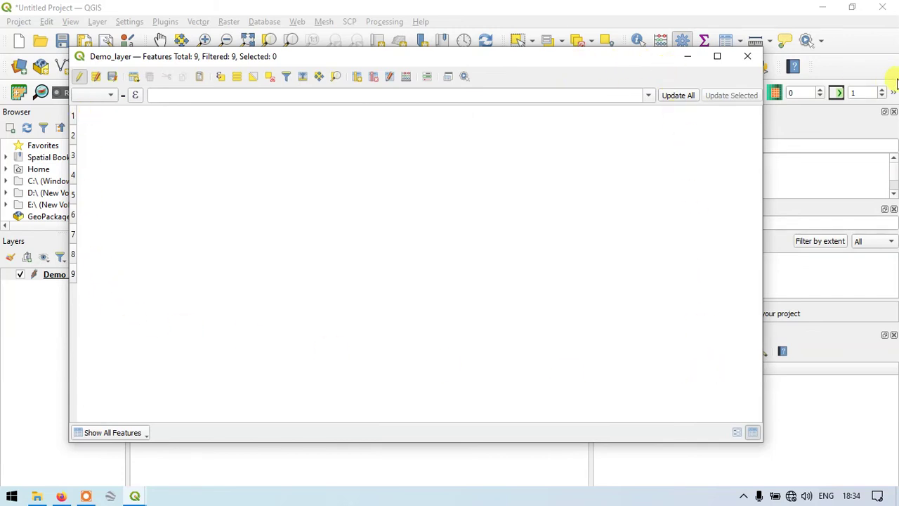
left_click(749, 57)
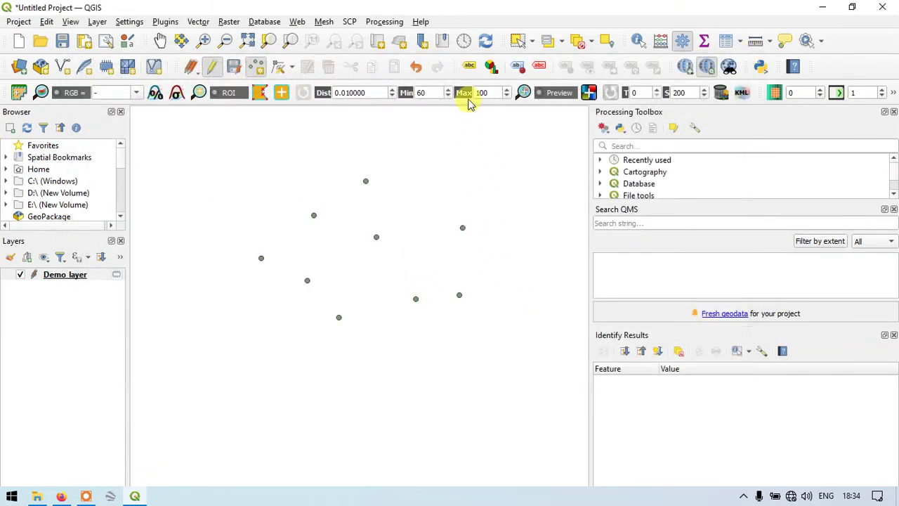
Step: Identify the top, right and lower-right points, then box-select all nine Demo_layer points
left_click(638, 42)
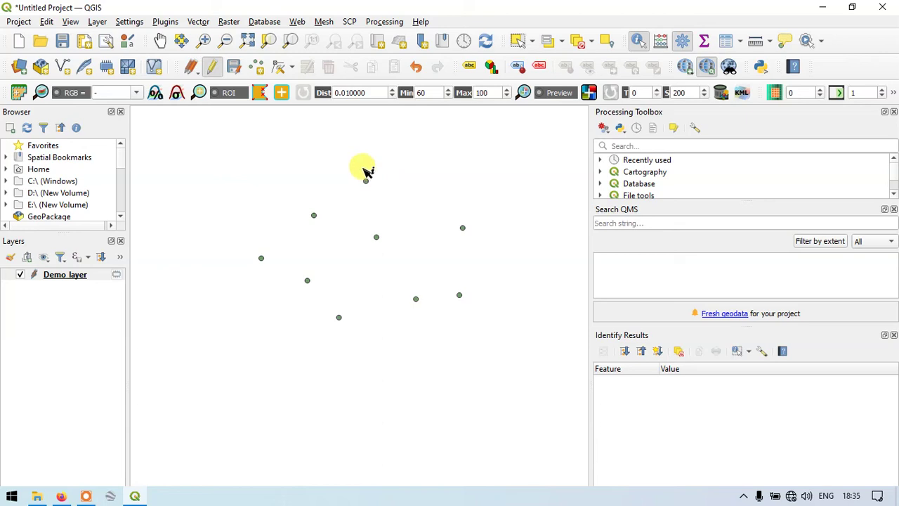
left_click_drag(347, 162, 390, 214)
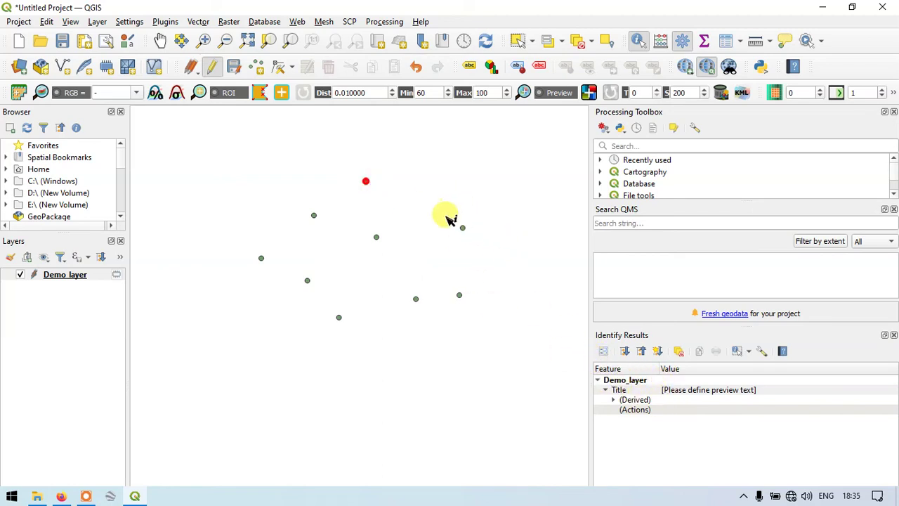
left_click(470, 237)
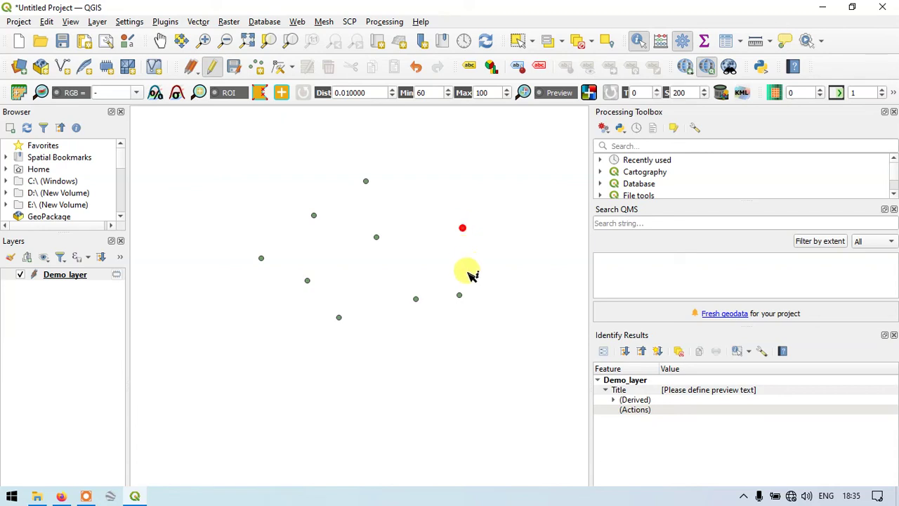
left_click(461, 300)
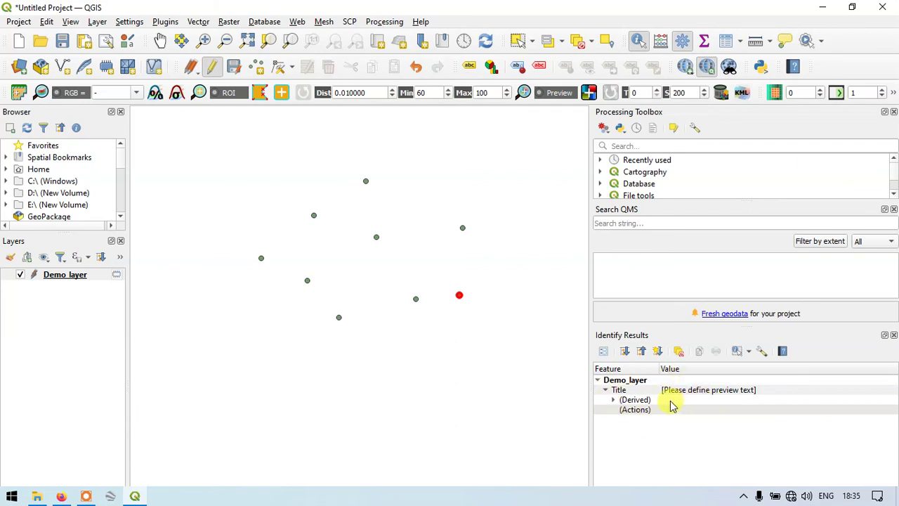
left_click_drag(304, 154, 484, 314)
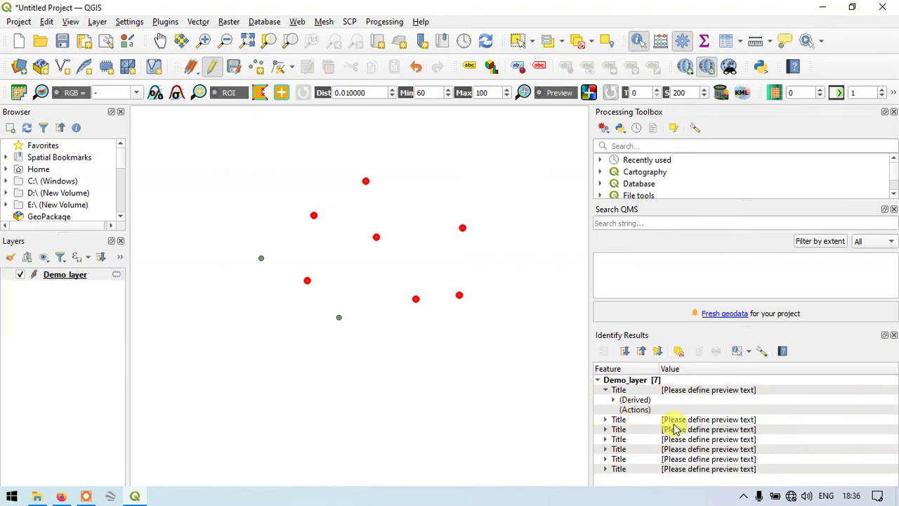
left_click_drag(202, 141, 523, 365)
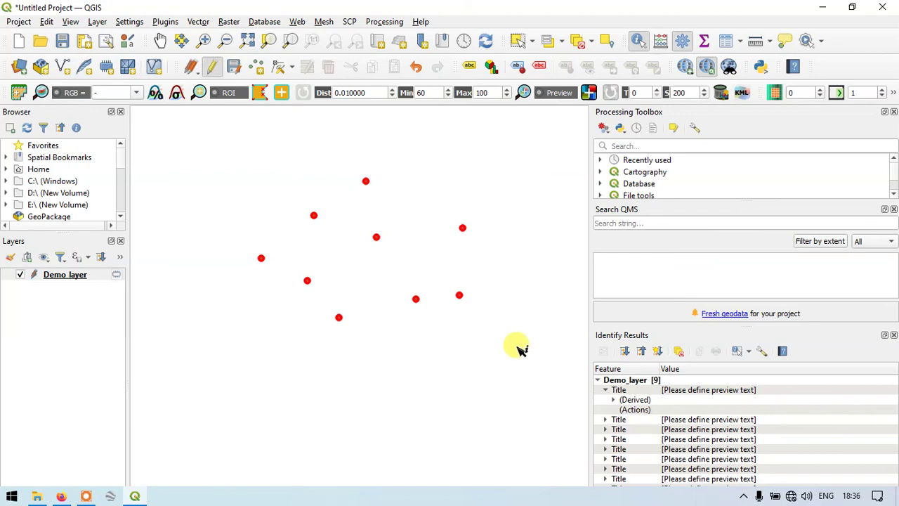